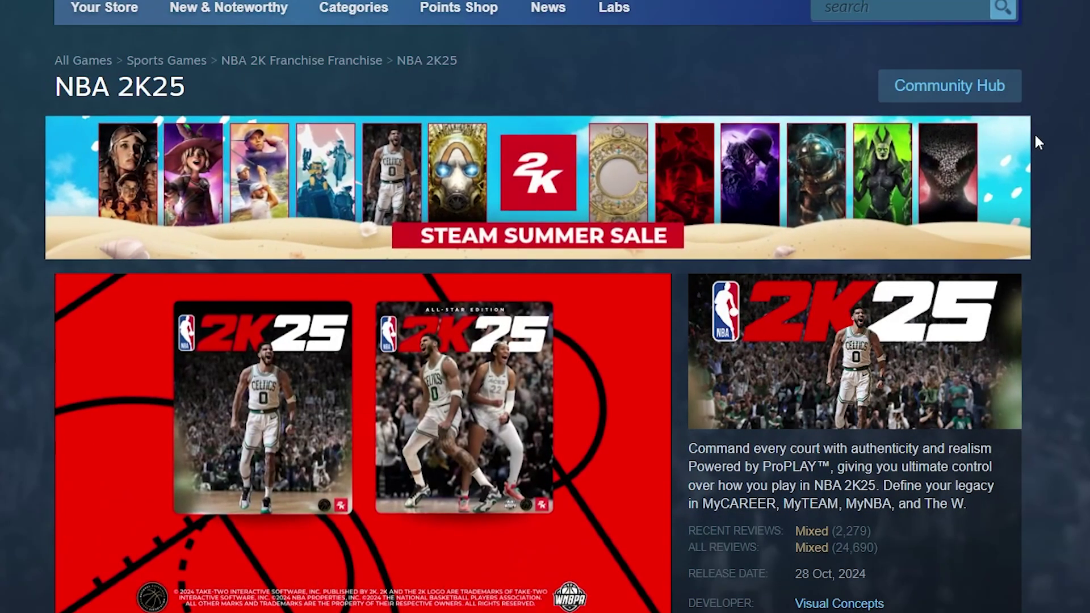
{"action": "scroll", "coordinate": [1070, 160], "scroll_direction": "down", "scroll_amount": 5}
{"action": "scroll", "coordinate": [1081, 179], "scroll_direction": "down", "scroll_amount": 5}
{"action": "scroll", "coordinate": [1081, 179], "scroll_direction": "down", "scroll_amount": 10}
{"action": "scroll", "coordinate": [1080, 181], "scroll_direction": "down", "scroll_amount": 5}
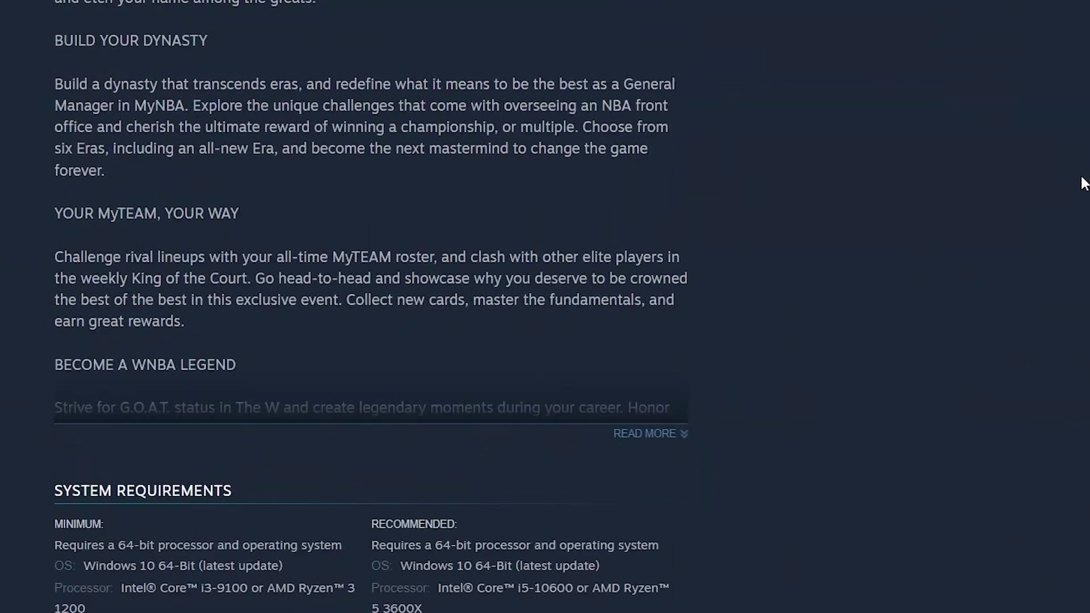
{"action": "scroll", "coordinate": [1077, 183], "scroll_direction": "down", "scroll_amount": 5}
{"action": "scroll", "coordinate": [1074, 186], "scroll_direction": "up", "scroll_amount": 1}
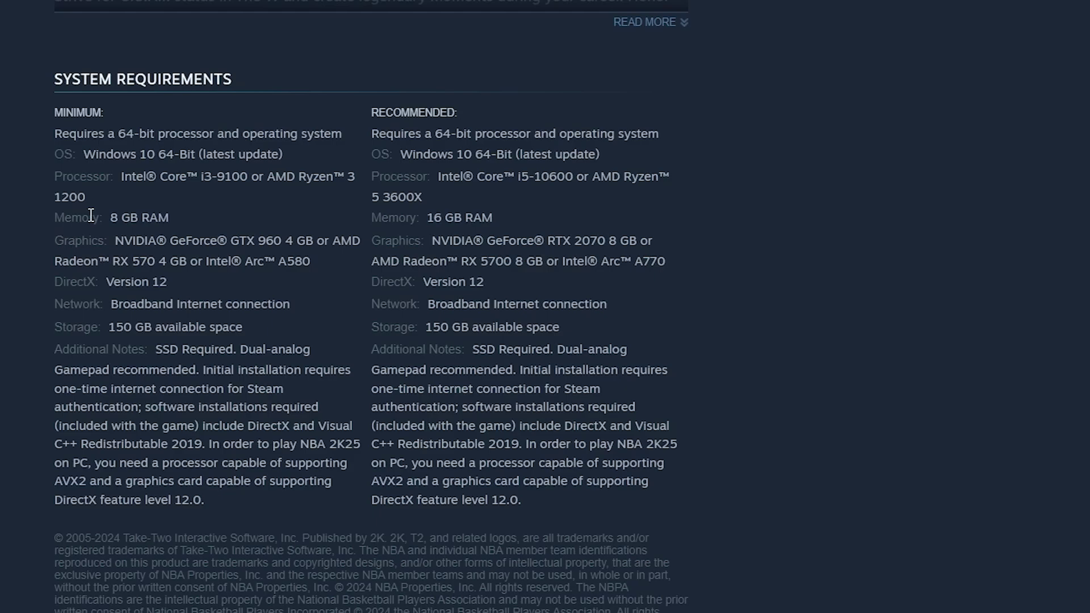
- Highlight the minimum Graphics requirement text, then land on the Graphics settings page from the 'graph' search
{"action": "left_click", "coordinate": [139, 244]}
{"action": "left_click_drag", "start_coordinate": [56, 240], "coordinate": [275, 260]}
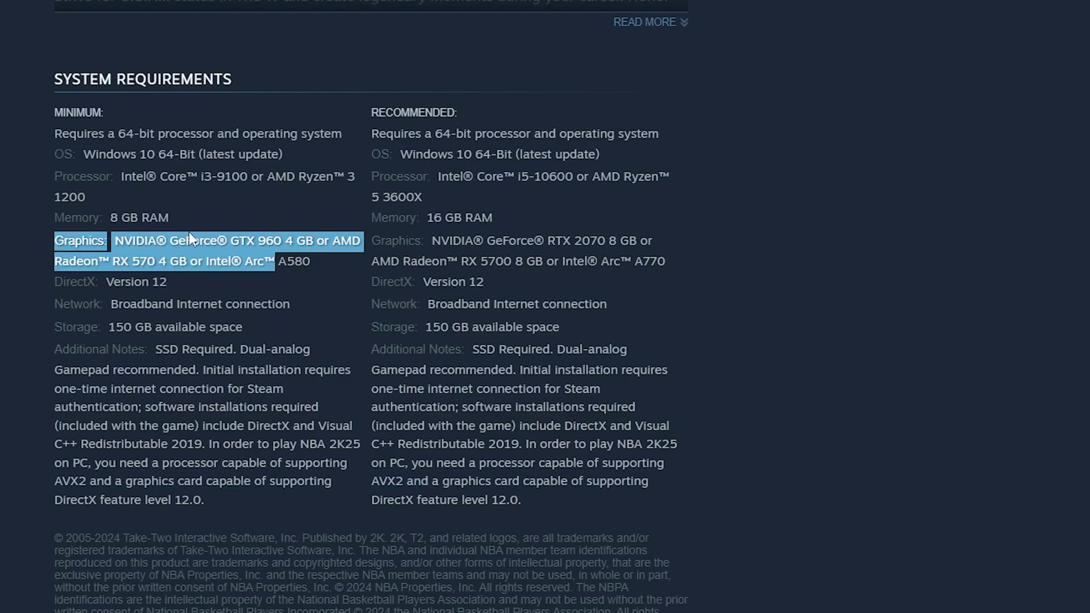
{"action": "scroll", "coordinate": [211, 250], "scroll_direction": "up", "scroll_amount": 5}
{"action": "scroll", "coordinate": [210, 247], "scroll_direction": "up", "scroll_amount": 10}
{"action": "scroll", "coordinate": [211, 248], "scroll_direction": "up", "scroll_amount": 5}
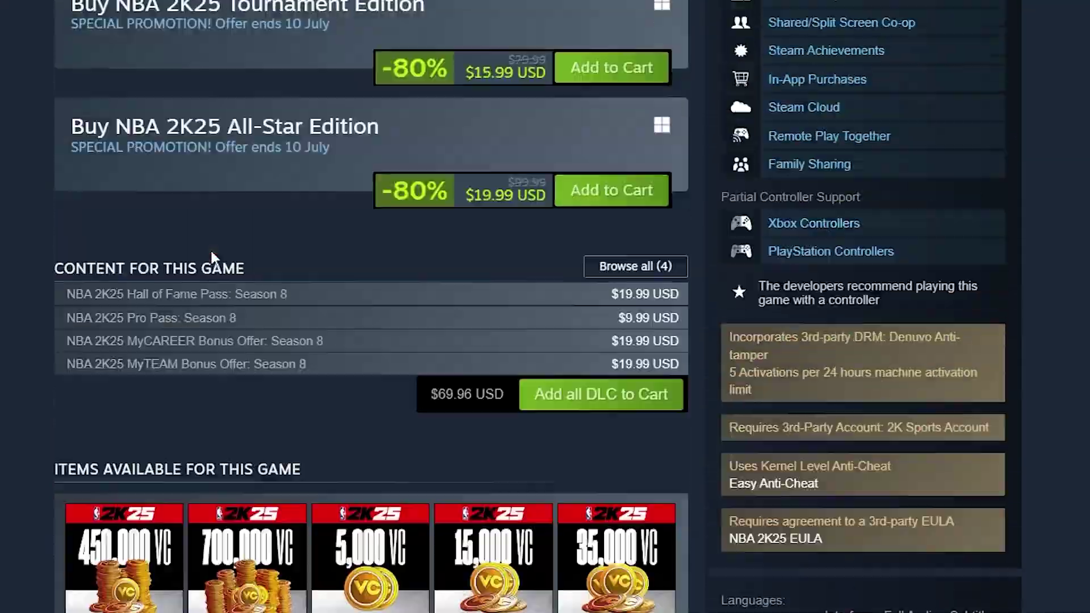
{"action": "scroll", "coordinate": [211, 248], "scroll_direction": "up", "scroll_amount": 10}
{"action": "scroll", "coordinate": [212, 251], "scroll_direction": "up", "scroll_amount": 3}
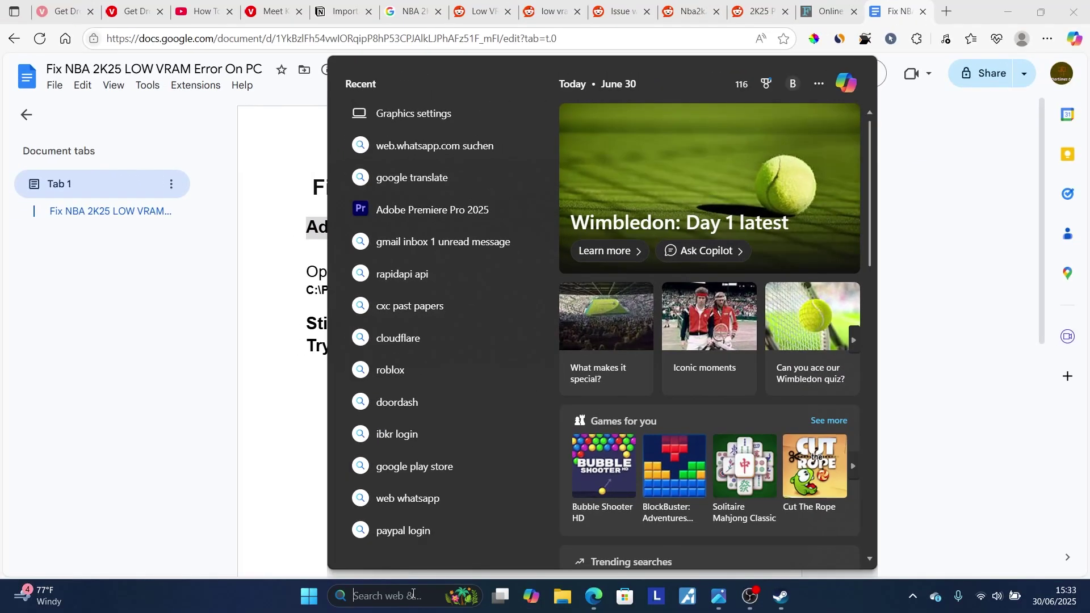
{"action": "type", "text": "graph"}
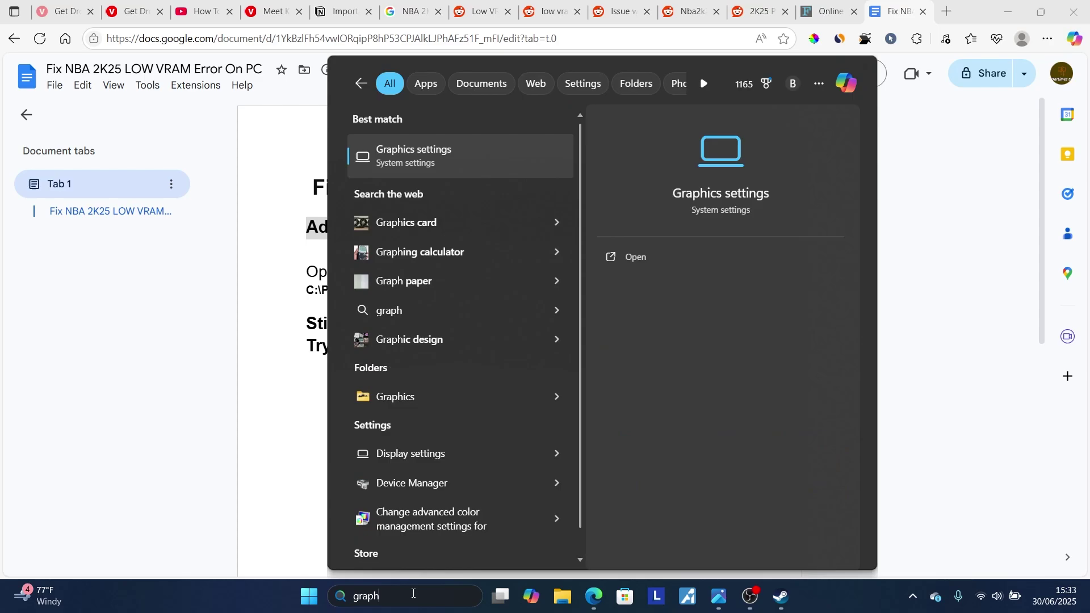
{"action": "left_click", "coordinate": [680, 261]}
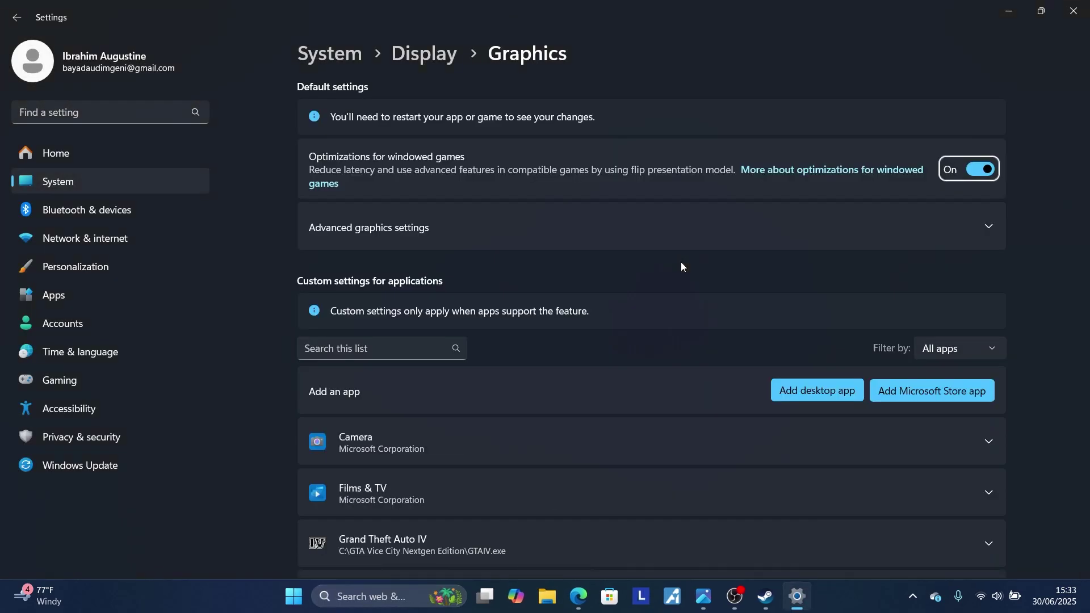
{"action": "scroll", "coordinate": [672, 247], "scroll_direction": "down", "scroll_amount": 5}
{"action": "scroll", "coordinate": [675, 250], "scroll_direction": "down", "scroll_amount": 5}
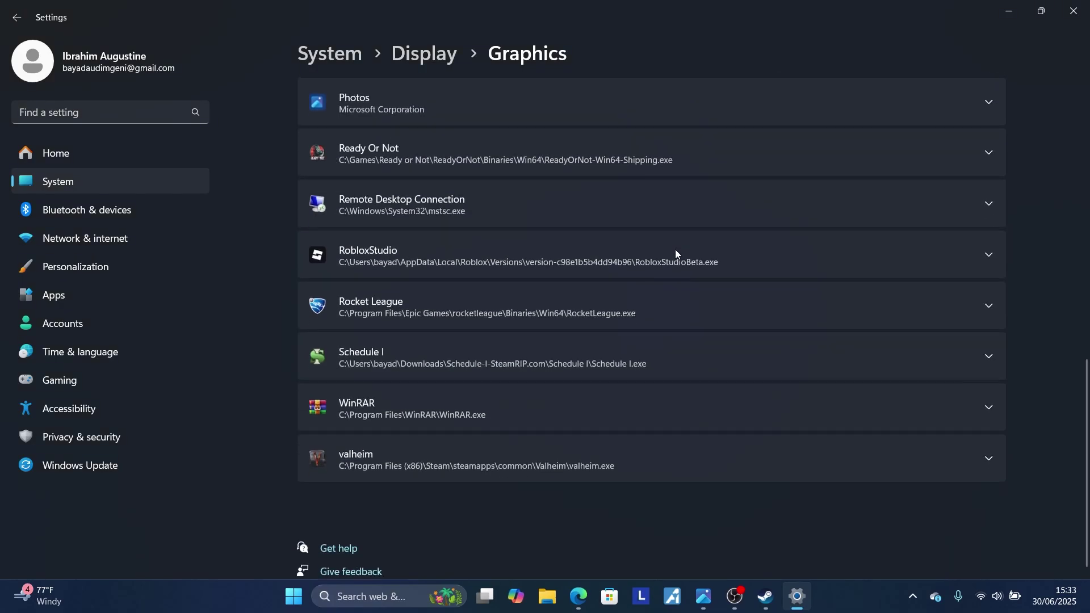
{"action": "scroll", "coordinate": [675, 250], "scroll_direction": "up", "scroll_amount": 4}
{"action": "scroll", "coordinate": [674, 250], "scroll_direction": "up", "scroll_amount": 3}
{"action": "scroll", "coordinate": [675, 249], "scroll_direction": "up", "scroll_amount": 1}
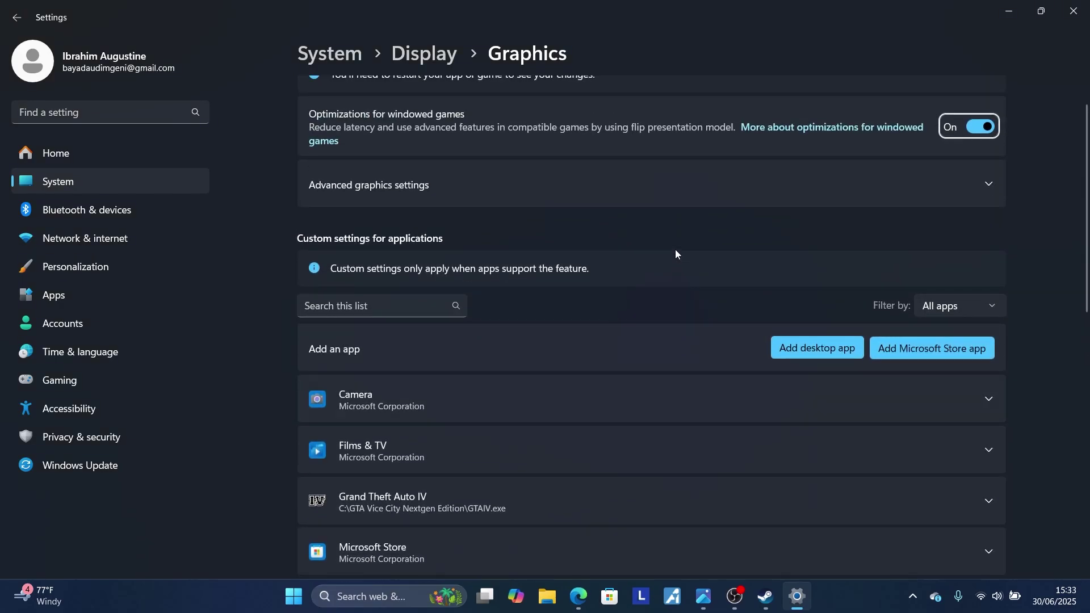
{"action": "scroll", "coordinate": [676, 253], "scroll_direction": "down", "scroll_amount": 4}
{"action": "scroll", "coordinate": [796, 303], "scroll_direction": "down", "scroll_amount": 1}
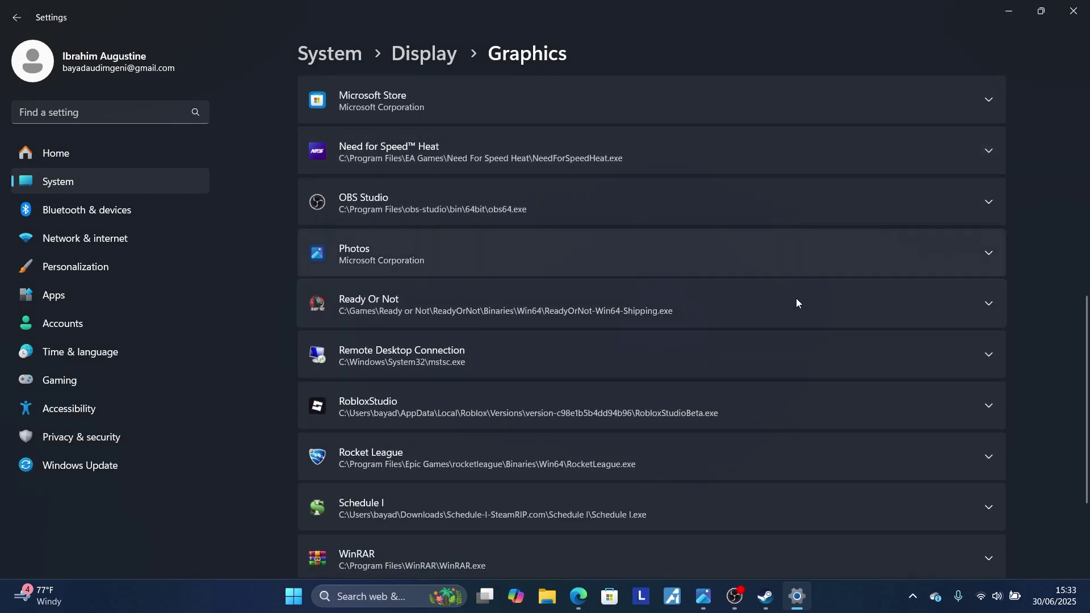
{"action": "scroll", "coordinate": [795, 383], "scroll_direction": "down", "scroll_amount": 2}
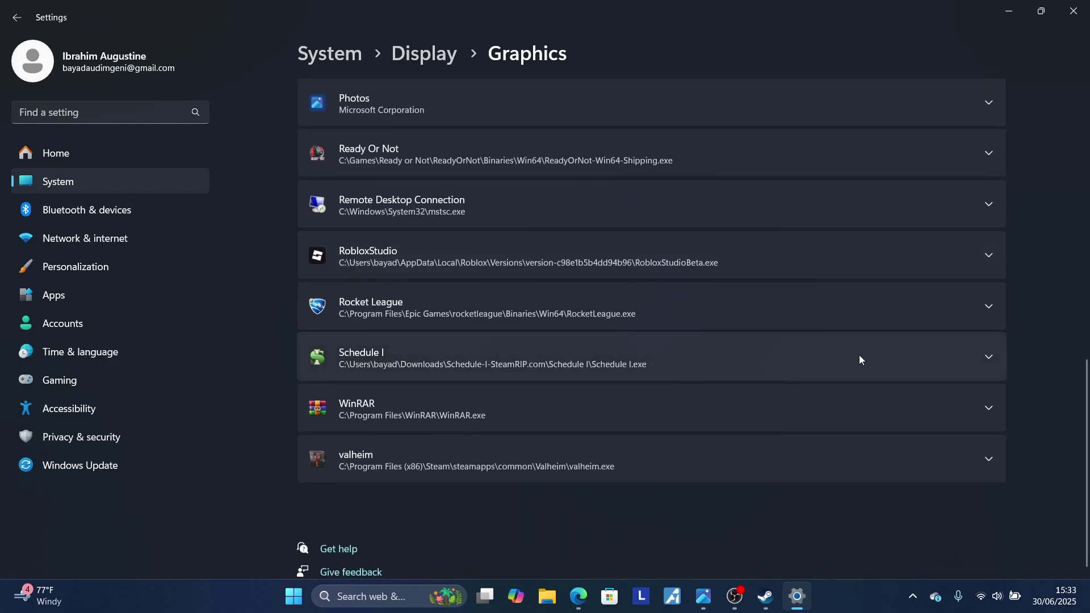
{"action": "left_click", "coordinate": [990, 306]}
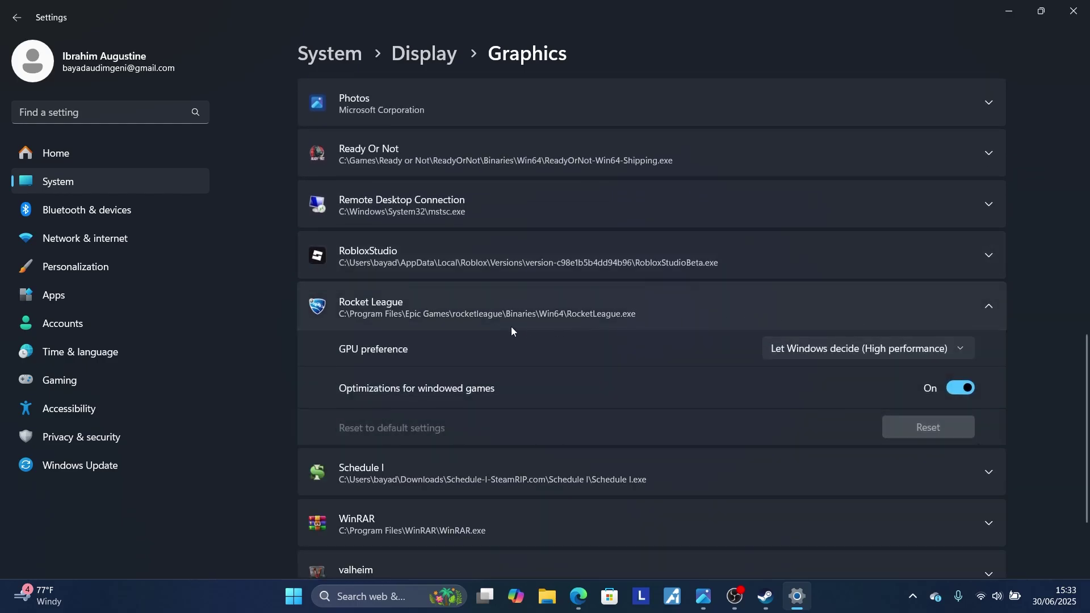
{"action": "left_click", "coordinate": [772, 349]}
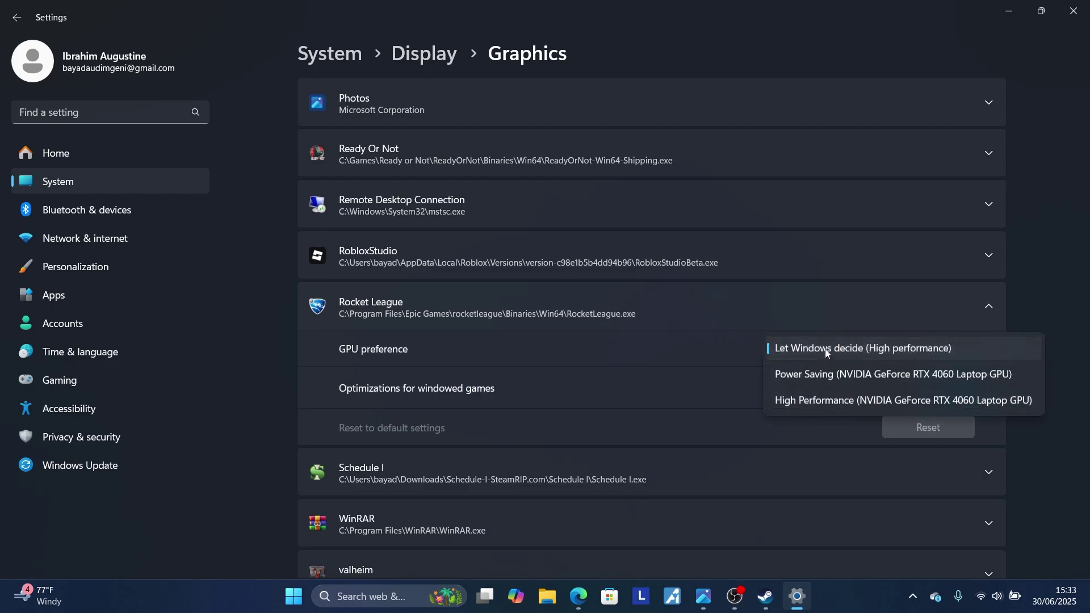
{"action": "left_click", "coordinate": [770, 347]}
{"action": "scroll", "coordinate": [754, 360], "scroll_direction": "up", "scroll_amount": 3}
{"action": "scroll", "coordinate": [753, 364], "scroll_direction": "up", "scroll_amount": 5}
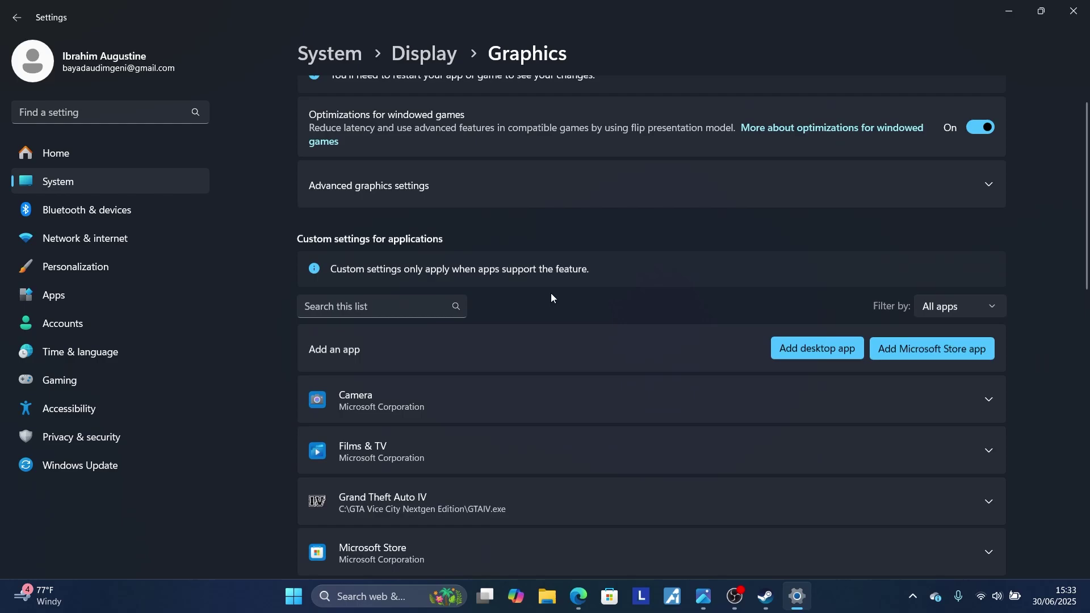
{"action": "scroll", "coordinate": [612, 397], "scroll_direction": "down", "scroll_amount": 2}
{"action": "scroll", "coordinate": [613, 394], "scroll_direction": "up", "scroll_amount": 2}
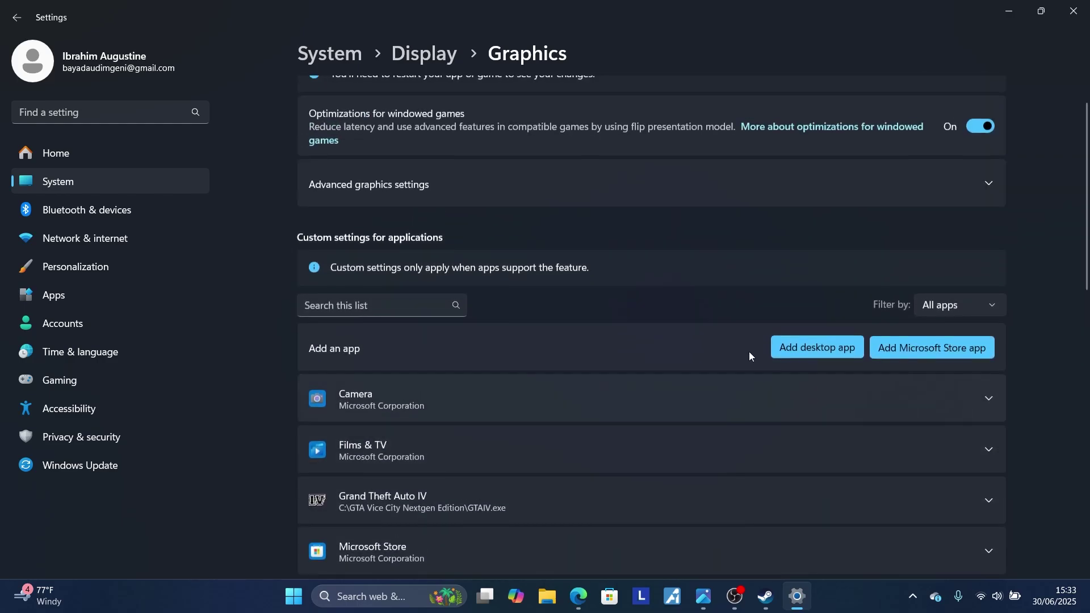
{"action": "left_click", "coordinate": [809, 348]}
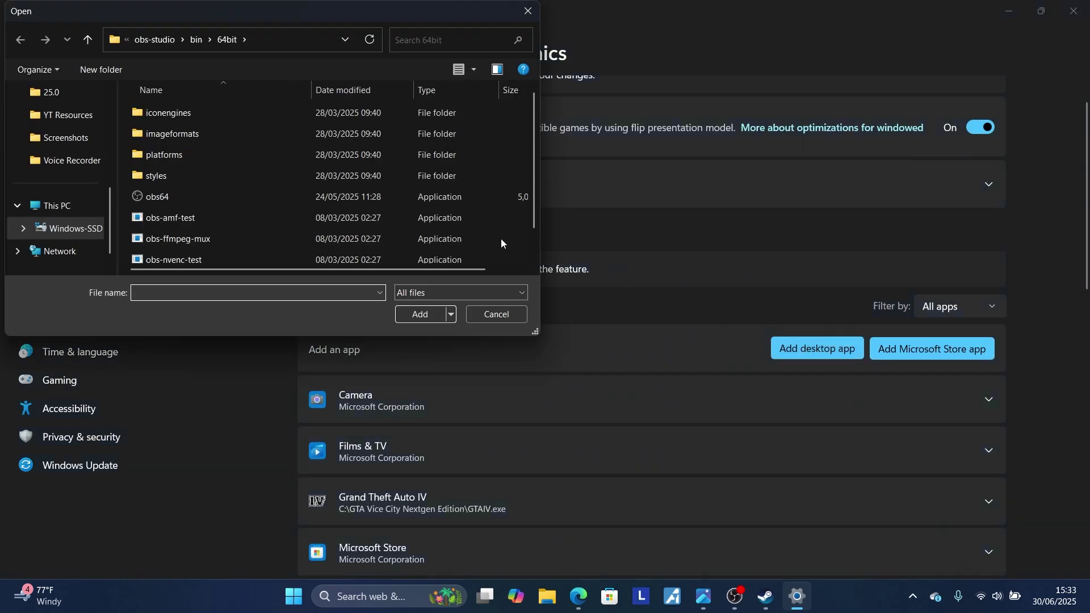
{"action": "left_click", "coordinate": [58, 205]}
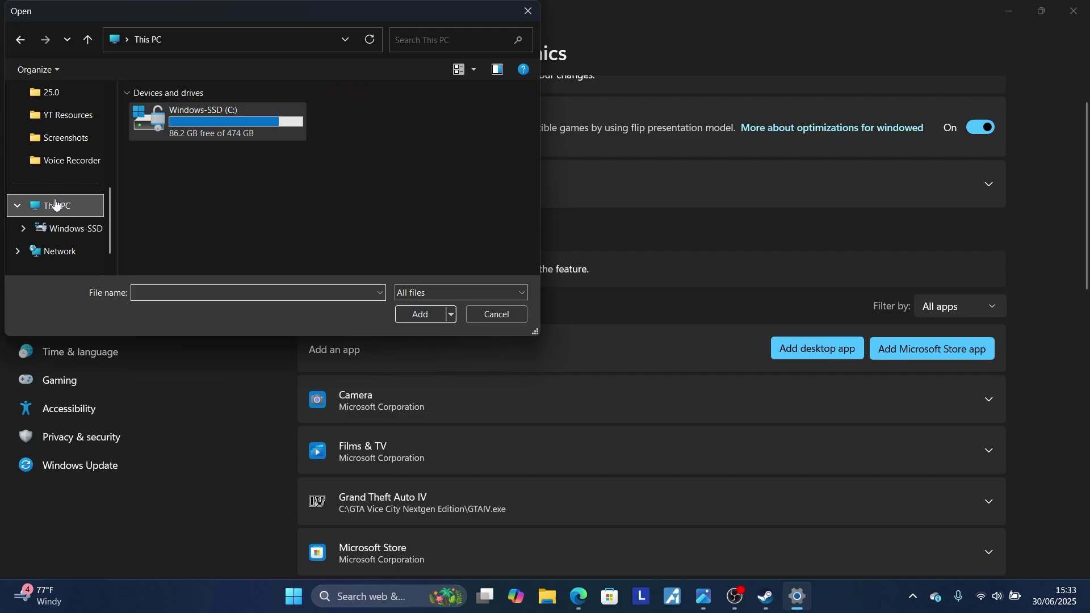
{"action": "double_click", "coordinate": [243, 130]}
{"action": "scroll", "coordinate": [238, 189], "scroll_direction": "down", "scroll_amount": 1}
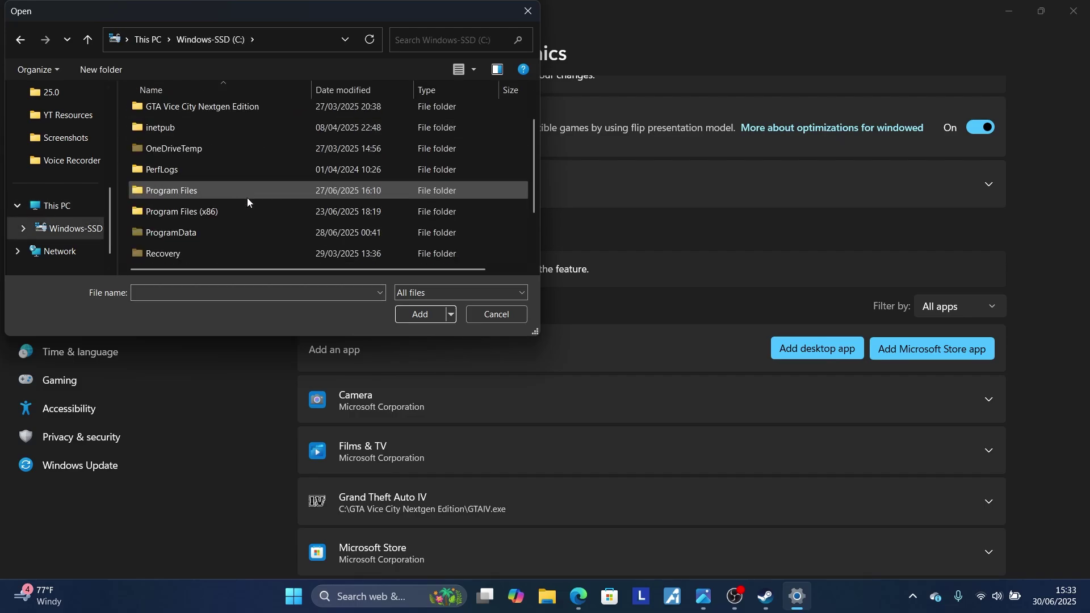
{"action": "double_click", "coordinate": [219, 209]}
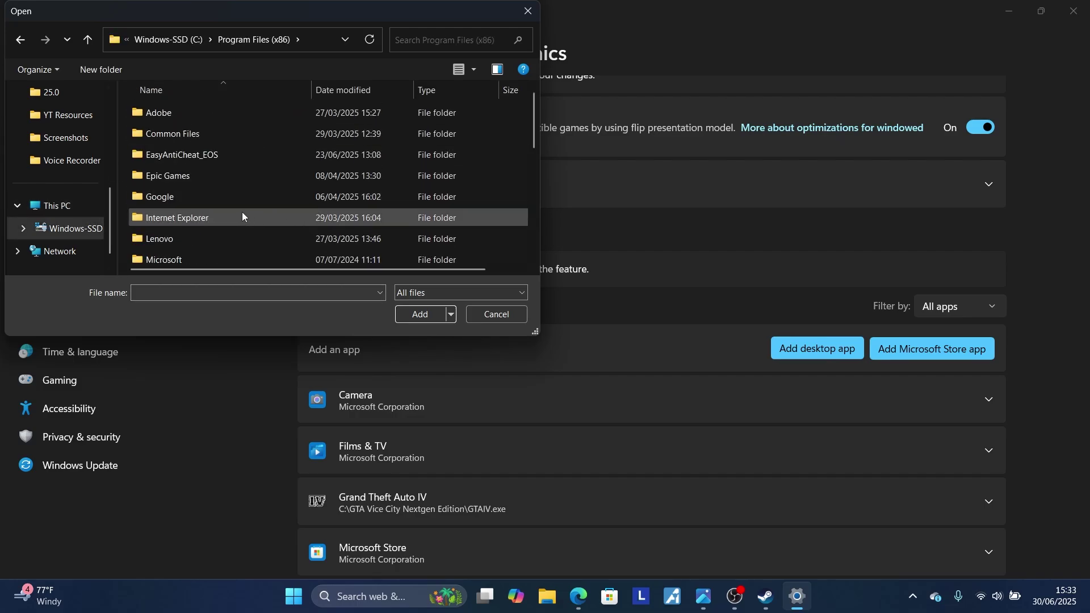
{"action": "scroll", "coordinate": [264, 195], "scroll_direction": "down", "scroll_amount": 1}
{"action": "scroll", "coordinate": [262, 195], "scroll_direction": "up", "scroll_amount": 1}
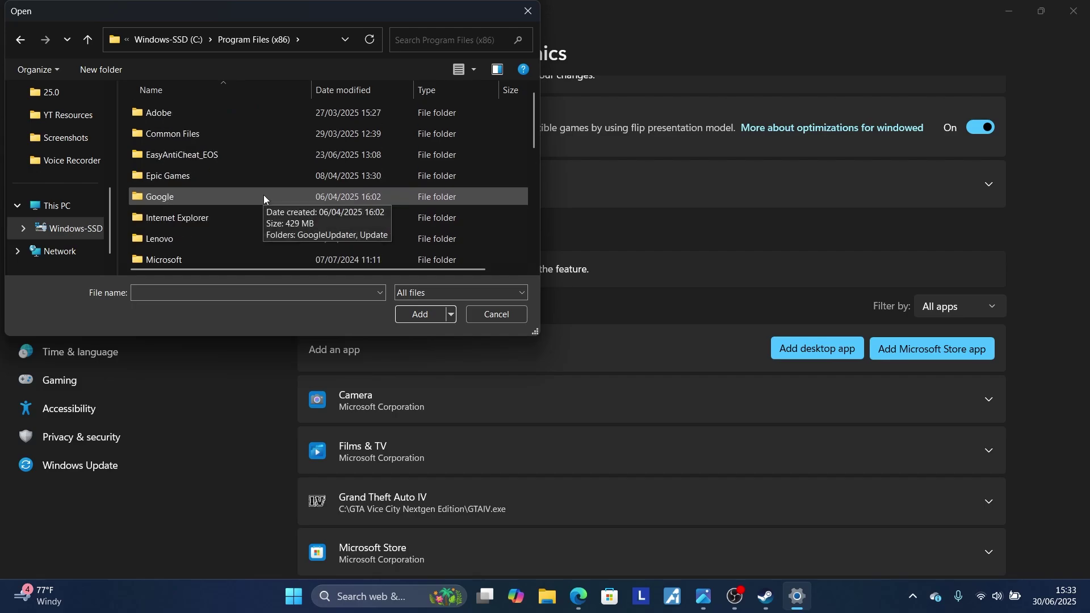
{"action": "scroll", "coordinate": [262, 196], "scroll_direction": "down", "scroll_amount": 3}
{"action": "scroll", "coordinate": [263, 195], "scroll_direction": "down", "scroll_amount": 2}
{"action": "scroll", "coordinate": [264, 189], "scroll_direction": "up", "scroll_amount": 1}
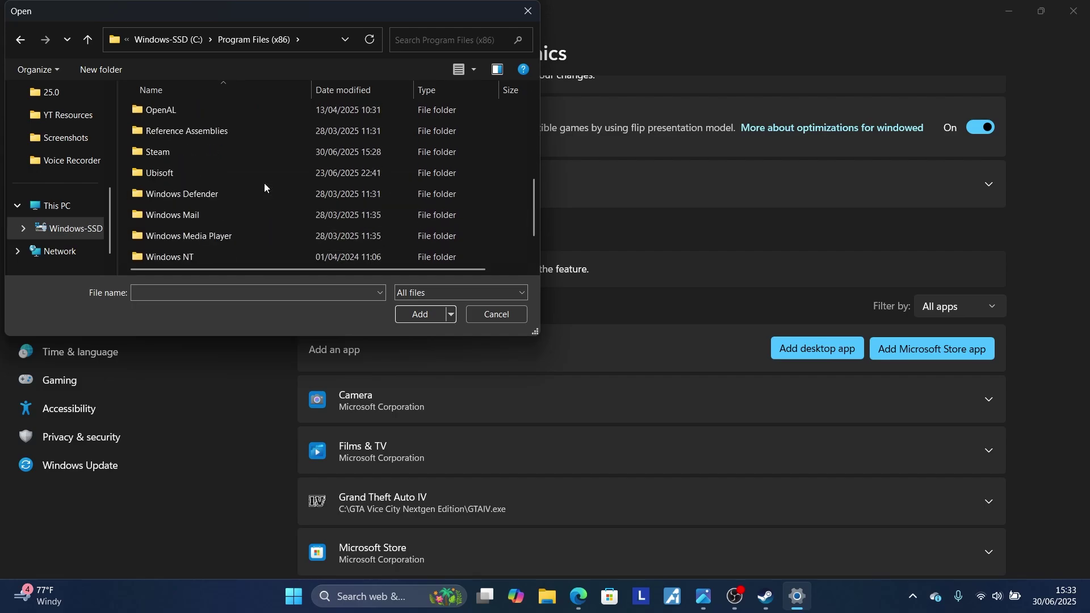
{"action": "double_click", "coordinate": [243, 154]}
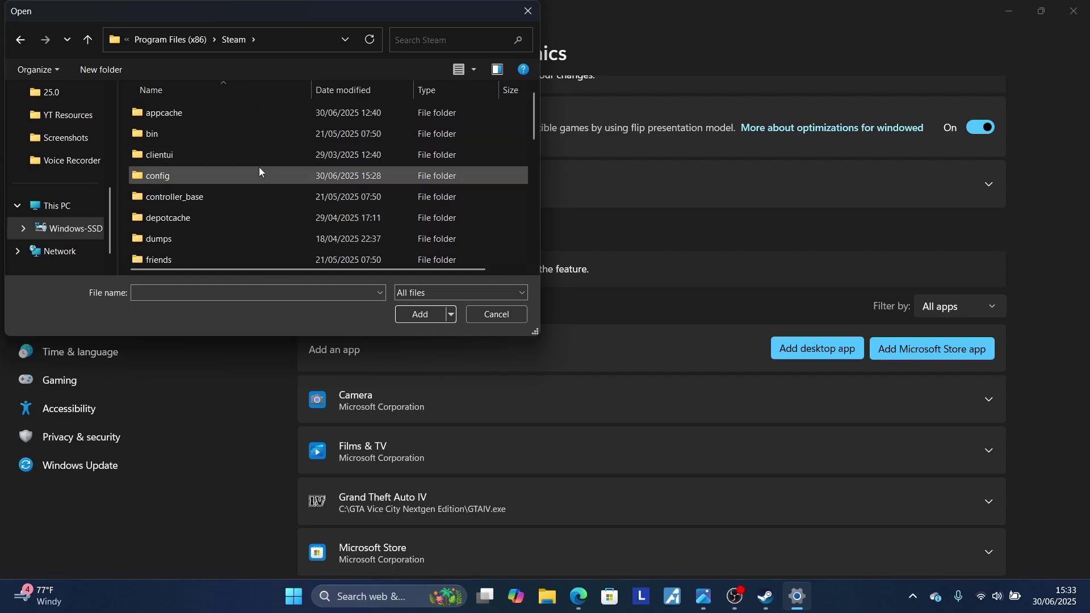
{"action": "scroll", "coordinate": [260, 169], "scroll_direction": "down", "scroll_amount": 1}
{"action": "scroll", "coordinate": [222, 217], "scroll_direction": "down", "scroll_amount": 2}
{"action": "double_click", "coordinate": [220, 232]}
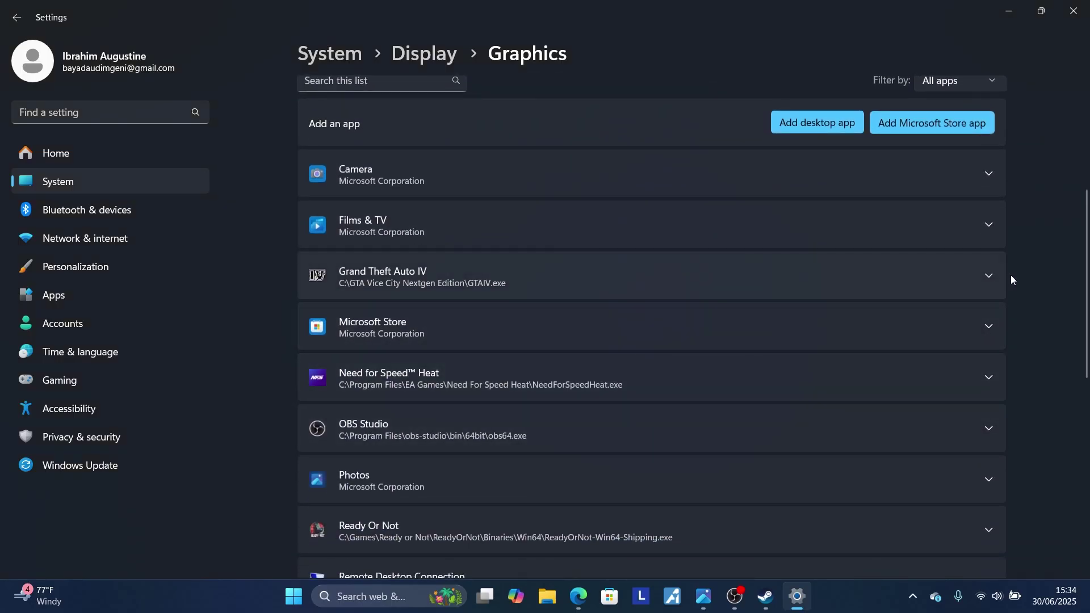
- Review Grand Theft Auto IV's GPU preference choices and keep 'Let Windows decide'
{"action": "left_click", "coordinate": [991, 271]}
{"action": "left_click", "coordinate": [886, 318]}
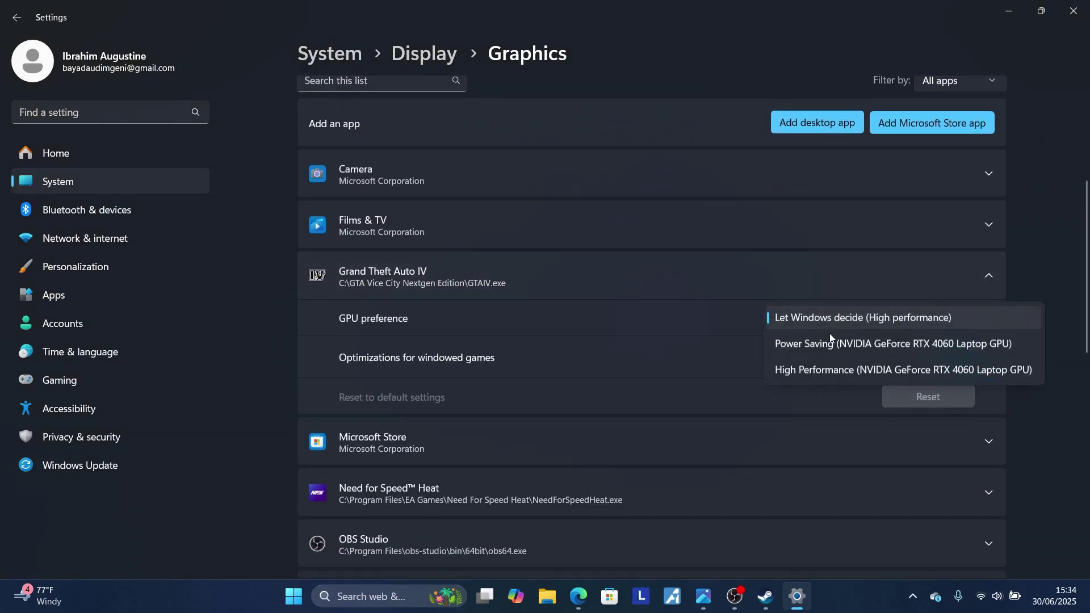
{"action": "left_click", "coordinate": [1000, 314]}
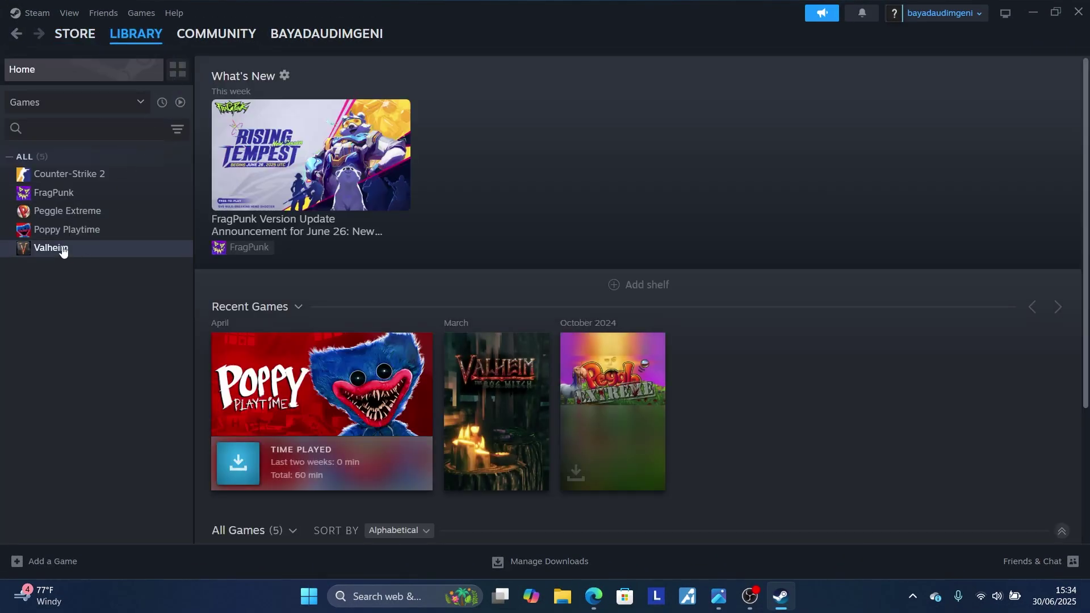
- Reach Valheim's Launch Options field in its Steam Properties for the -dx11/-dx12 flag
{"action": "right_click", "coordinate": [62, 249]}
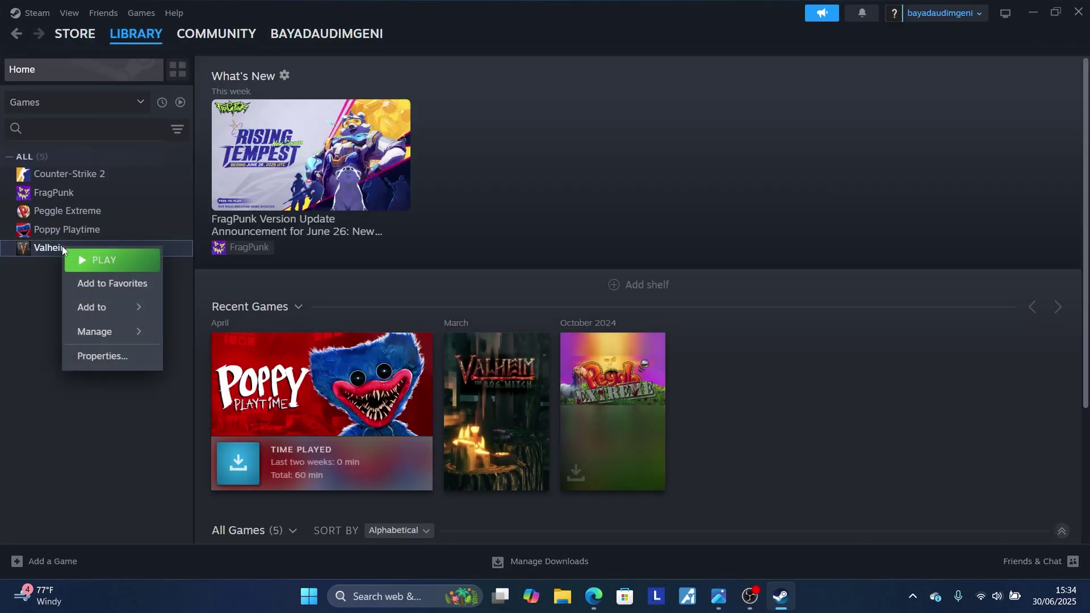
{"action": "left_click", "coordinate": [99, 358]}
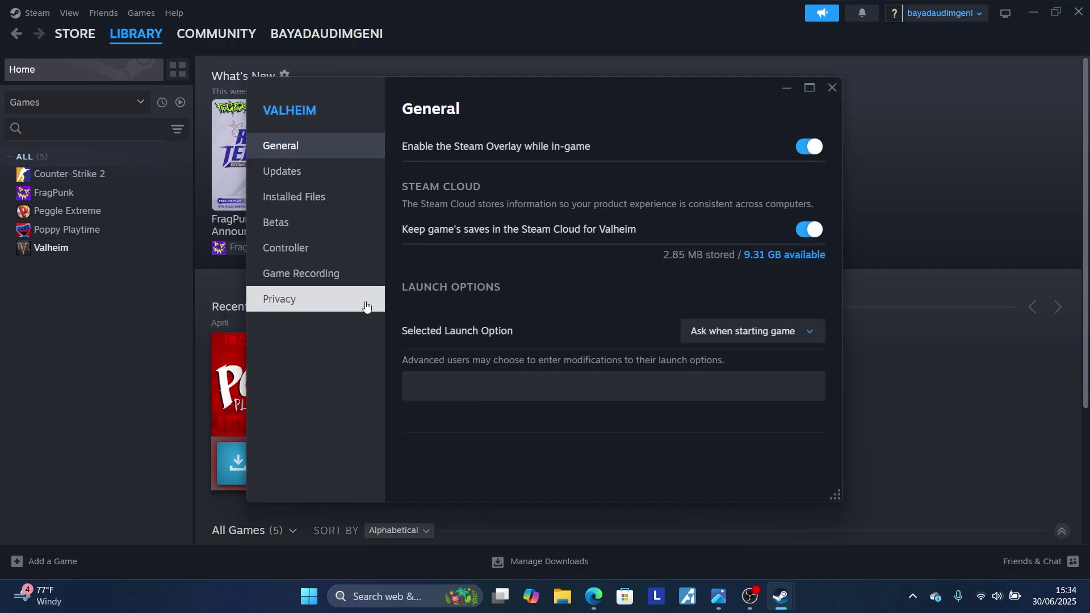
{"action": "left_click", "coordinate": [437, 376]}
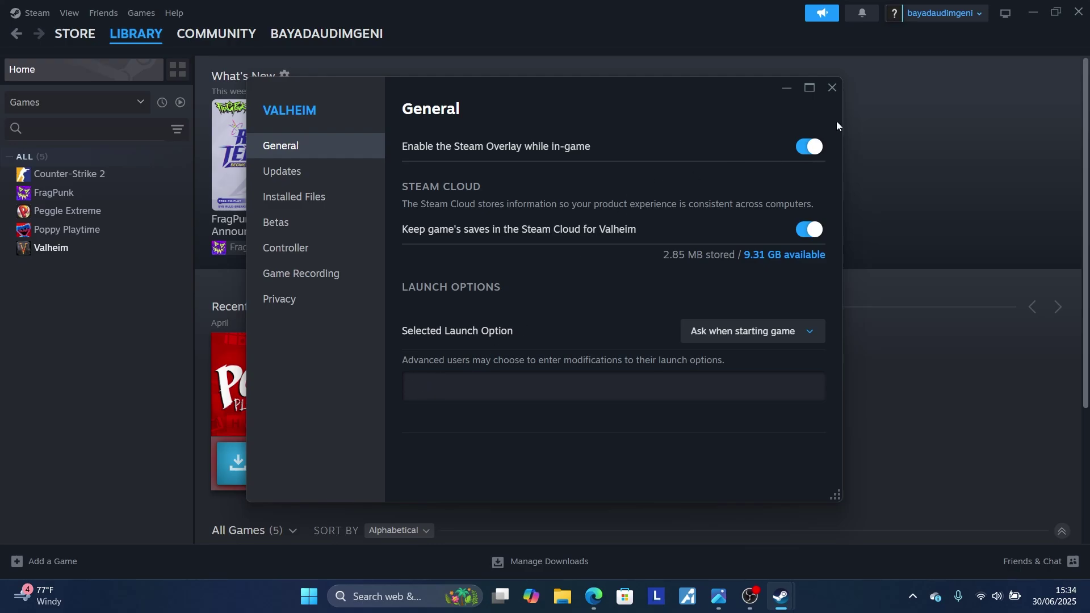
- Close Valheim's properties, hide Steam and show the low VRAM warning image in Photos
{"action": "left_click", "coordinate": [832, 86]}
{"action": "left_click", "coordinate": [1031, 12]}
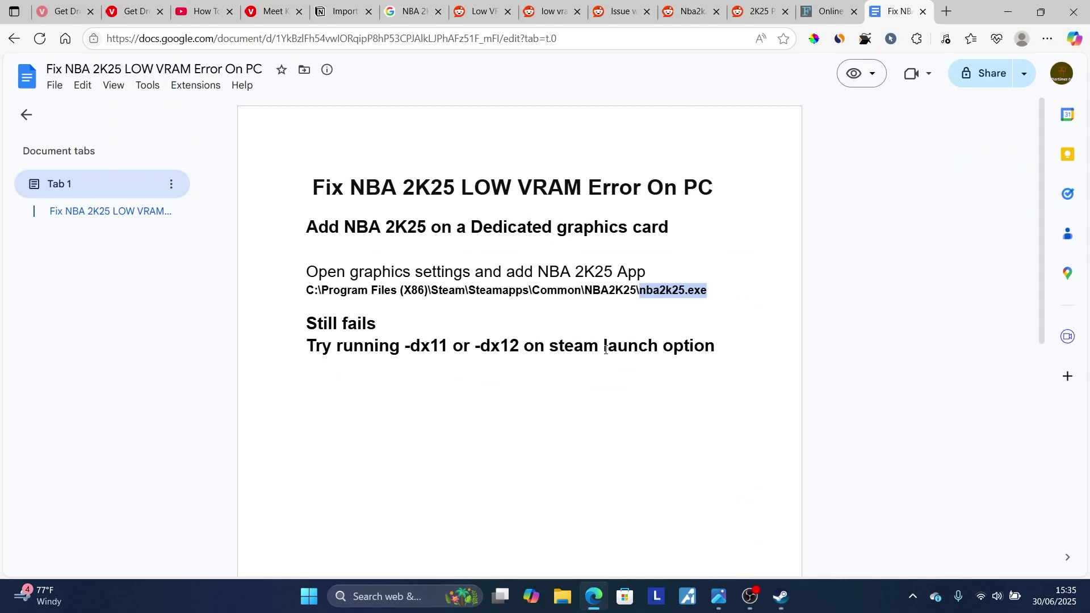
{"action": "left_click", "coordinate": [718, 596]}
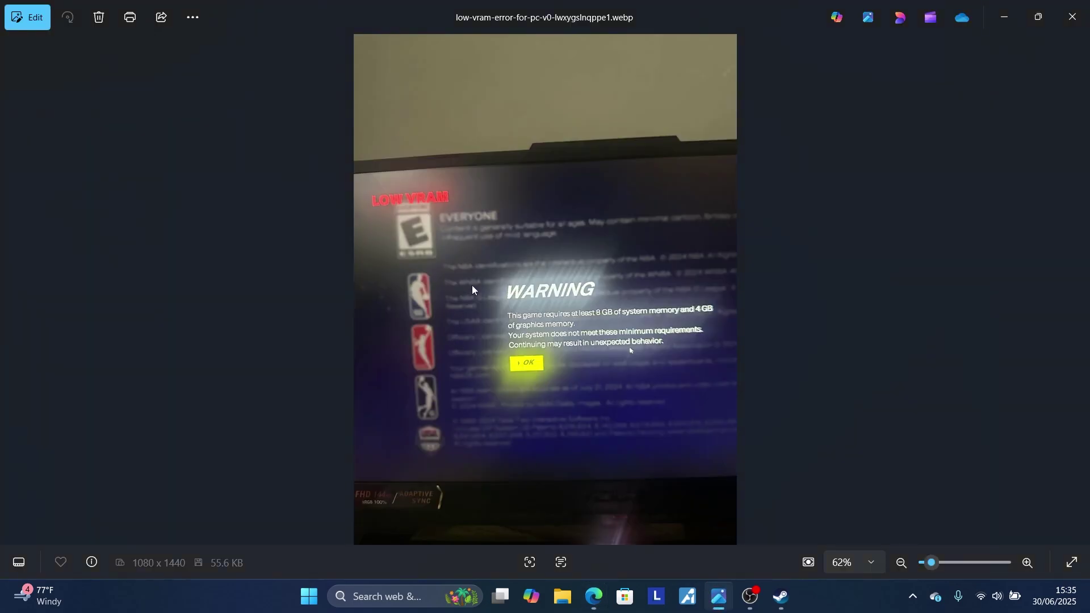